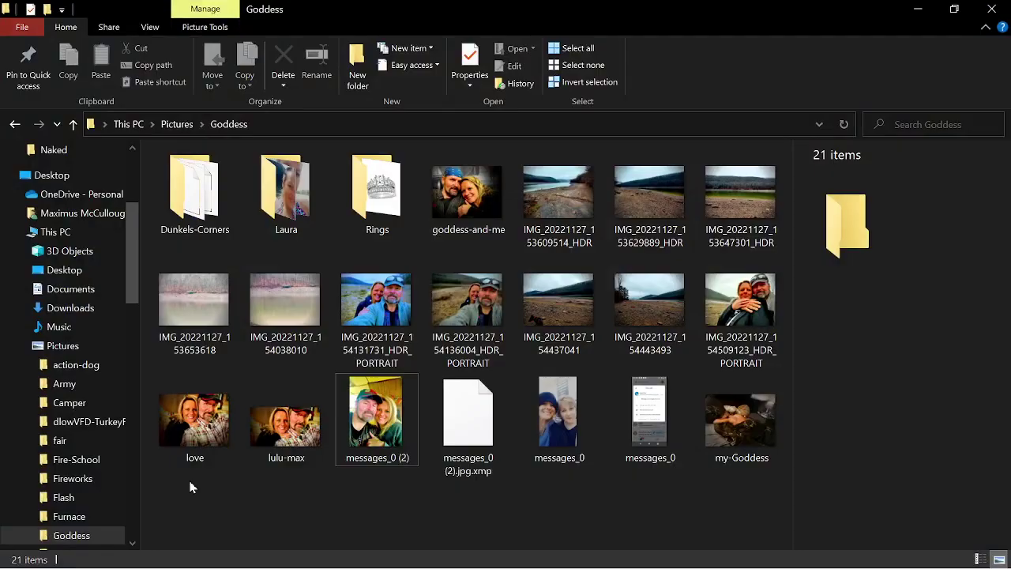
Make messages_0 (2) the desktop background, then minimize Explorer to view it
left_click(376, 424)
right_click(376, 424)
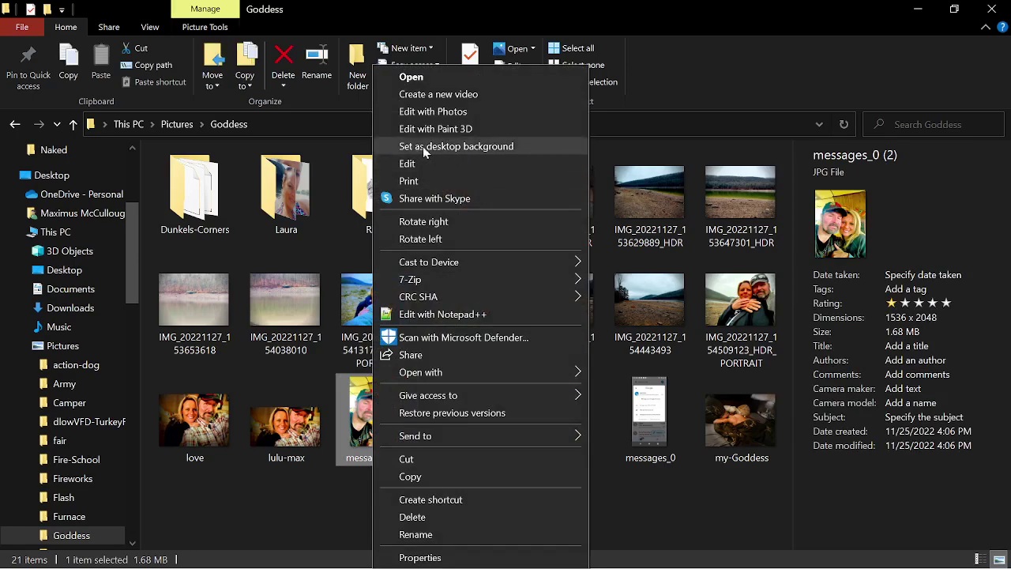
left_click(483, 147)
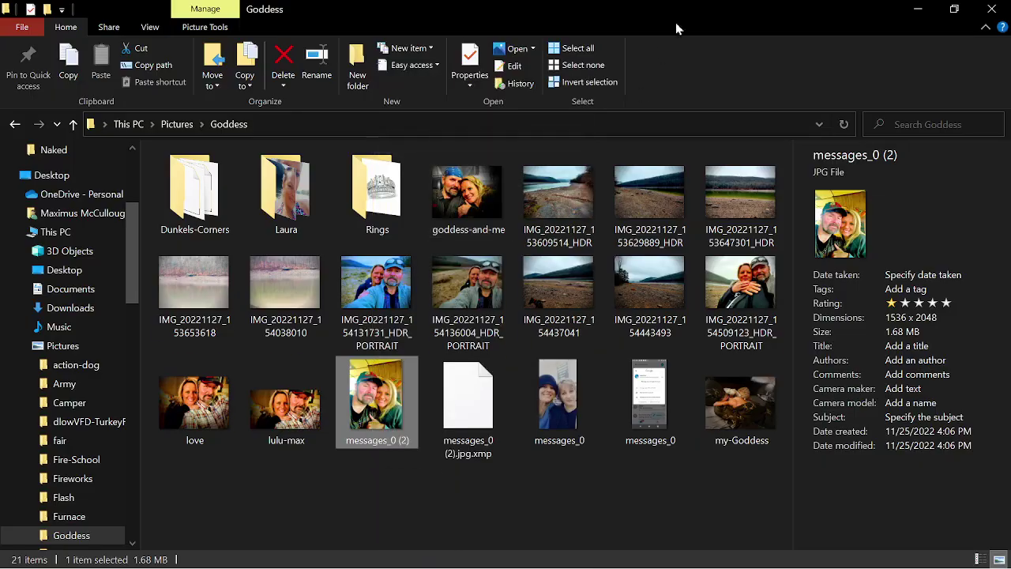
left_click(920, 13)
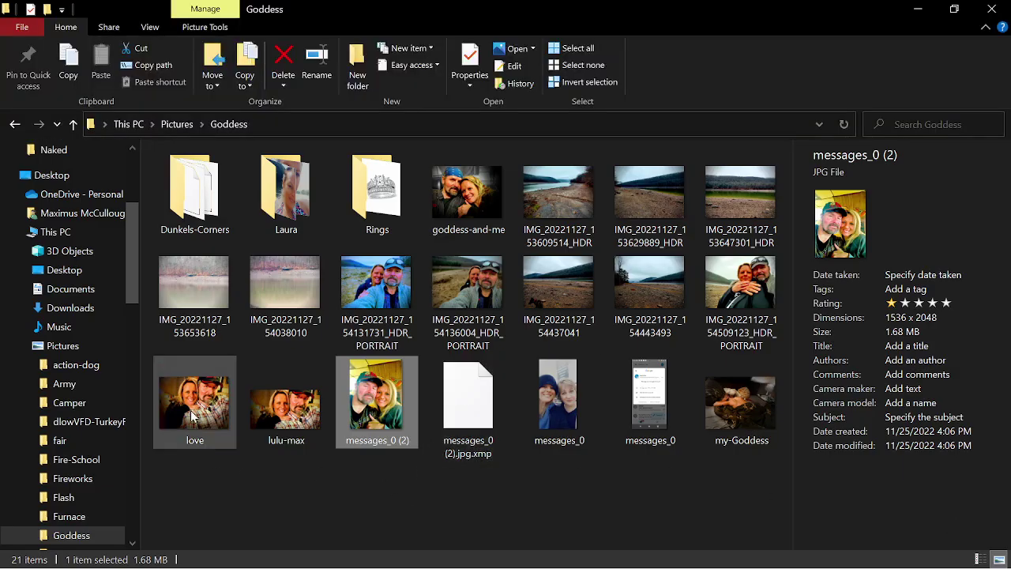
Compare the dimensions of the love and lulu-max images in Explorer's details
left_click(192, 417)
left_click(267, 419)
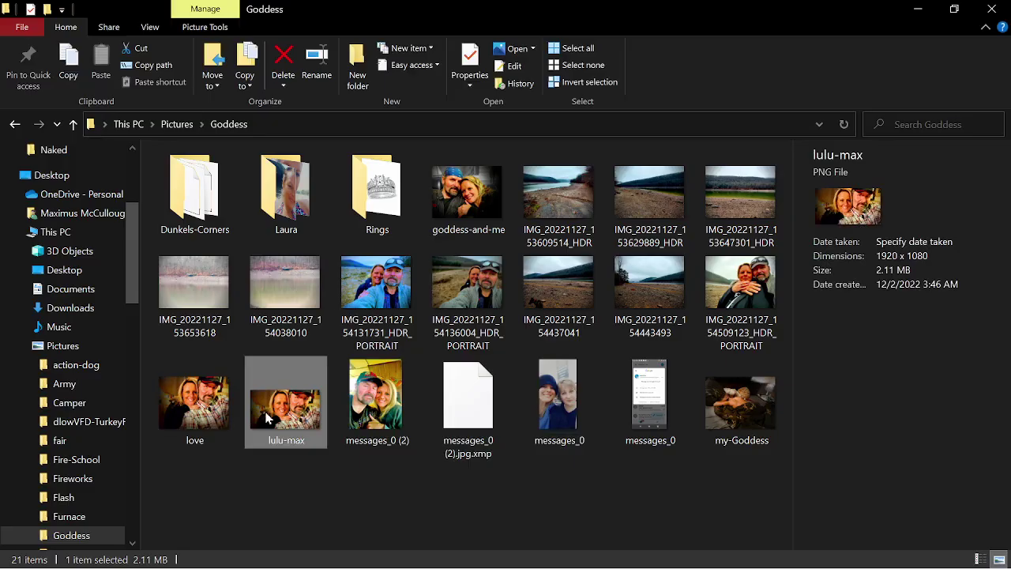
left_click(197, 416)
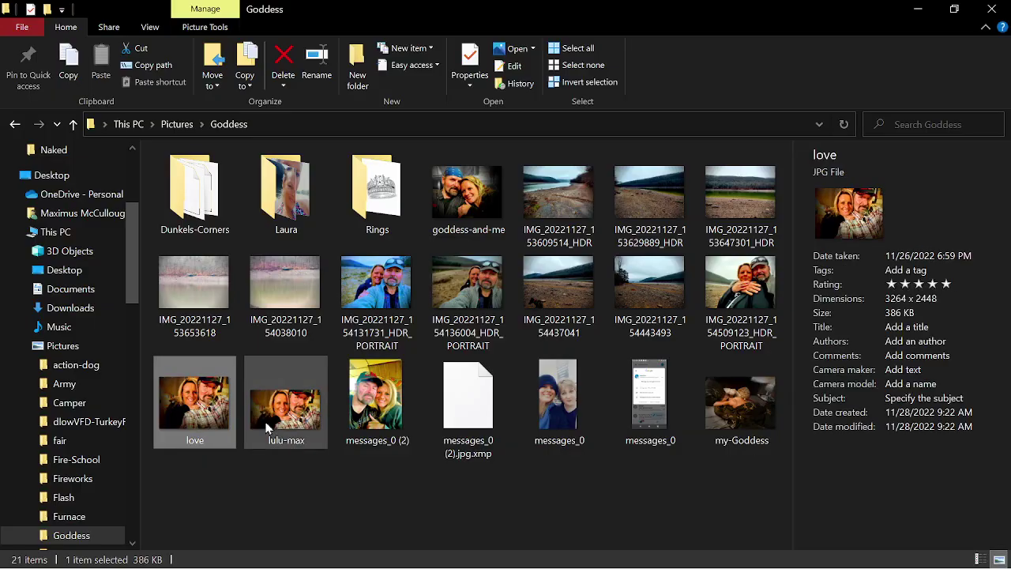
left_click(264, 421)
left_click(209, 419)
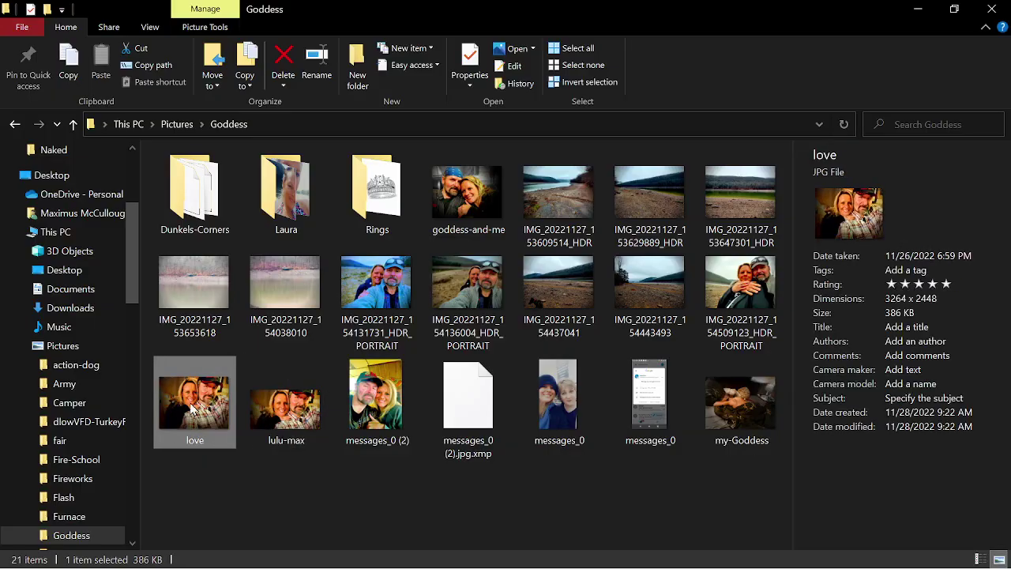
Set the love photo as the desktop background and minimize Explorer
right_click(192, 407)
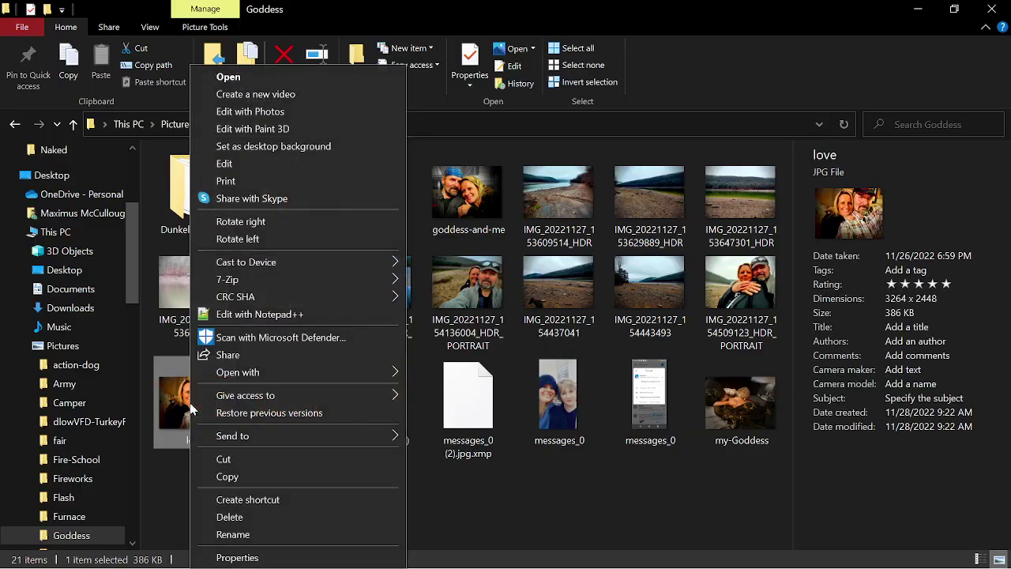
left_click(304, 146)
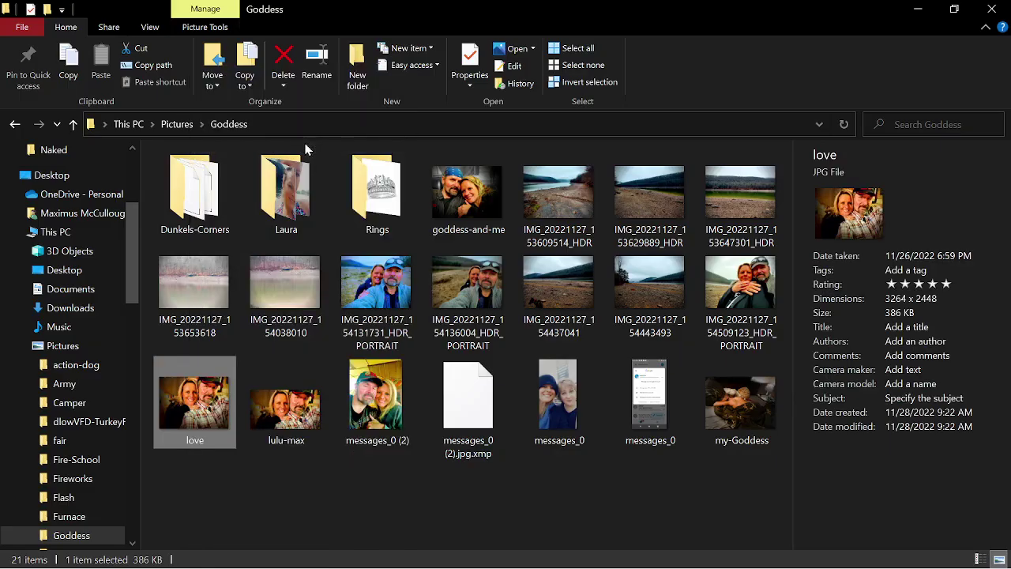
left_click(916, 11)
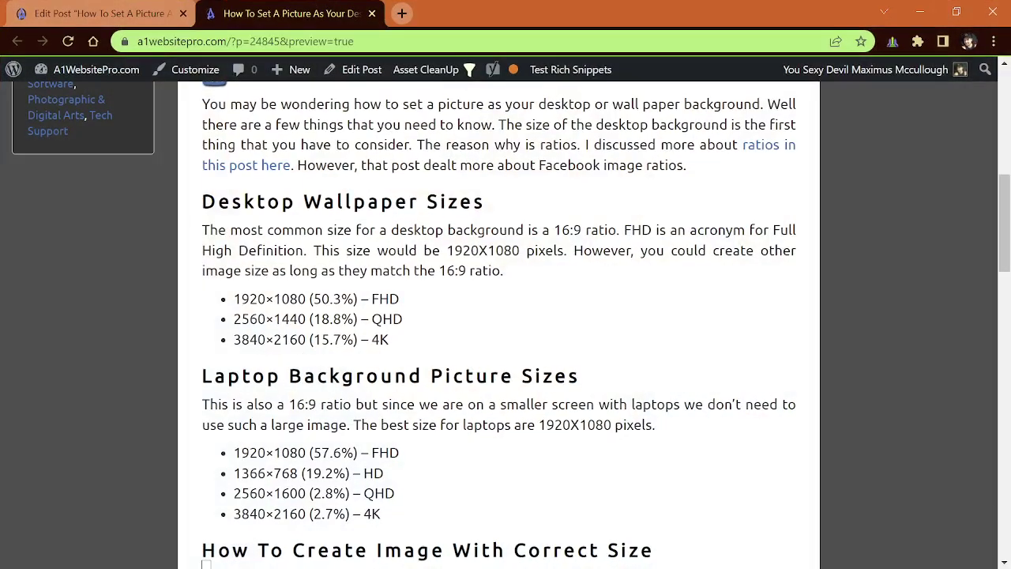
Highlight the blog's wallpaper sizes, 1920×1080 FHD and 3840×2160 4K, then minimize Chrome
left_click_drag(235, 302, 445, 361)
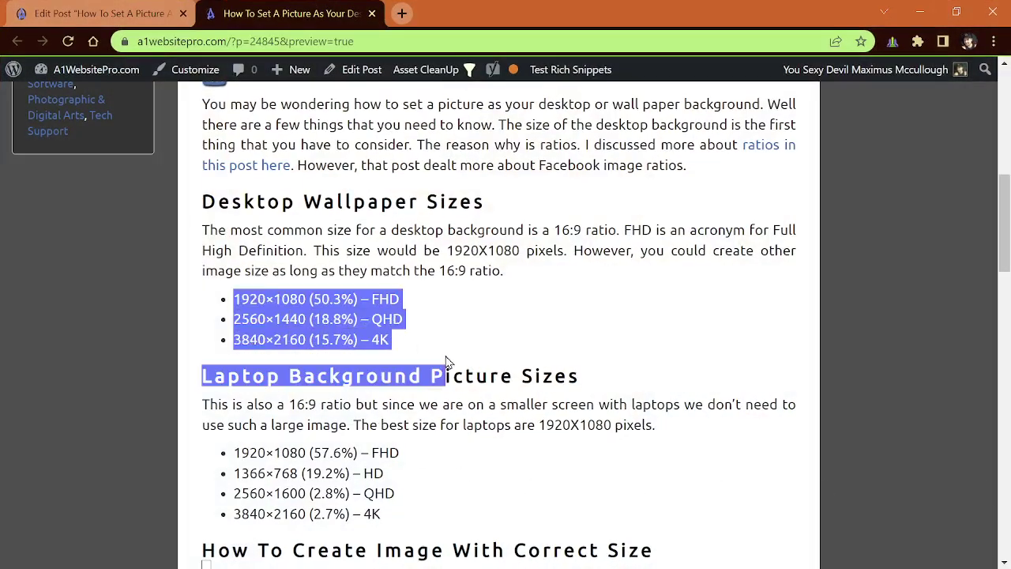
left_click(444, 359)
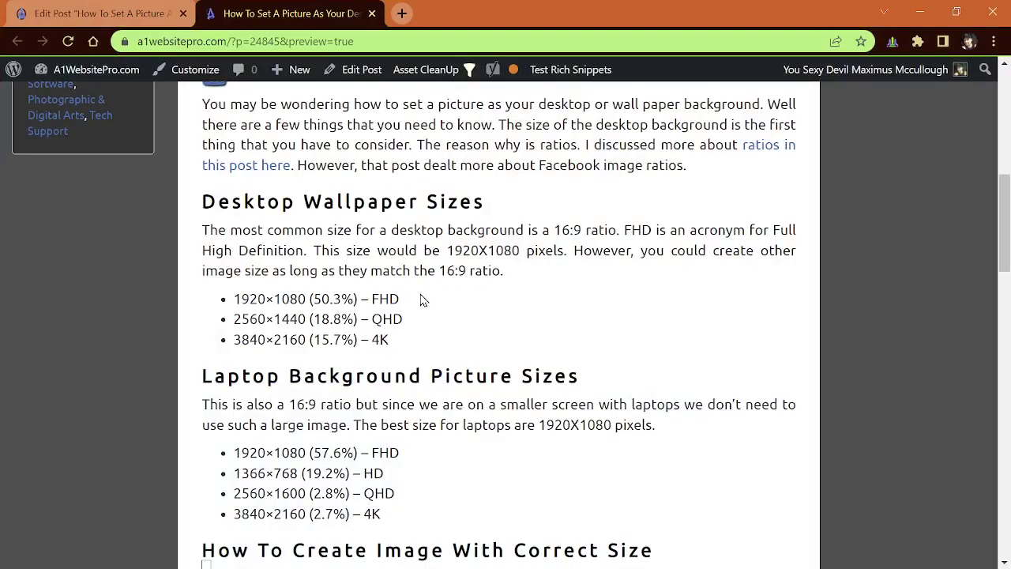
left_click_drag(394, 299, 290, 299)
left_click_drag(395, 342, 233, 340)
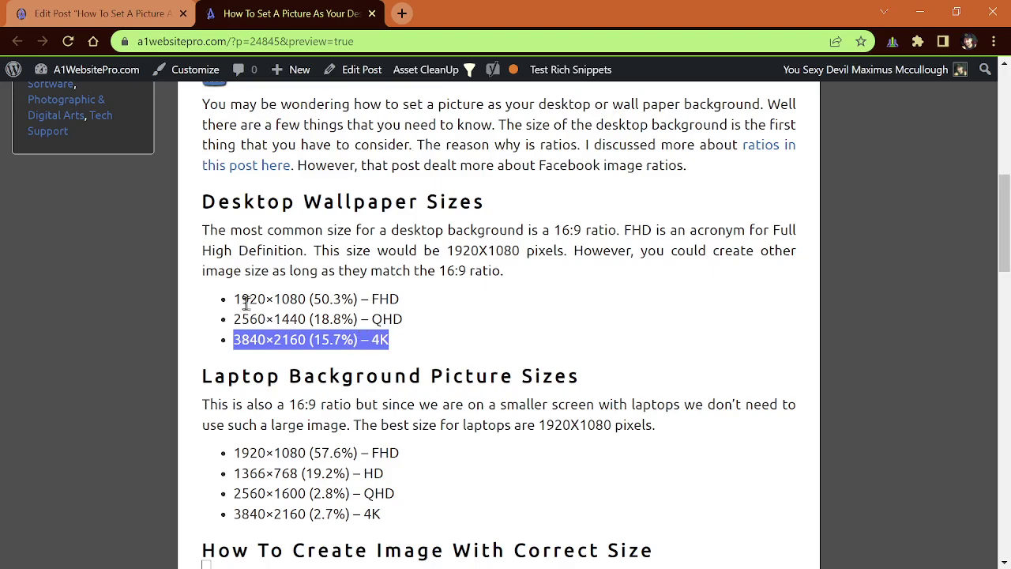
left_click_drag(237, 300, 307, 300)
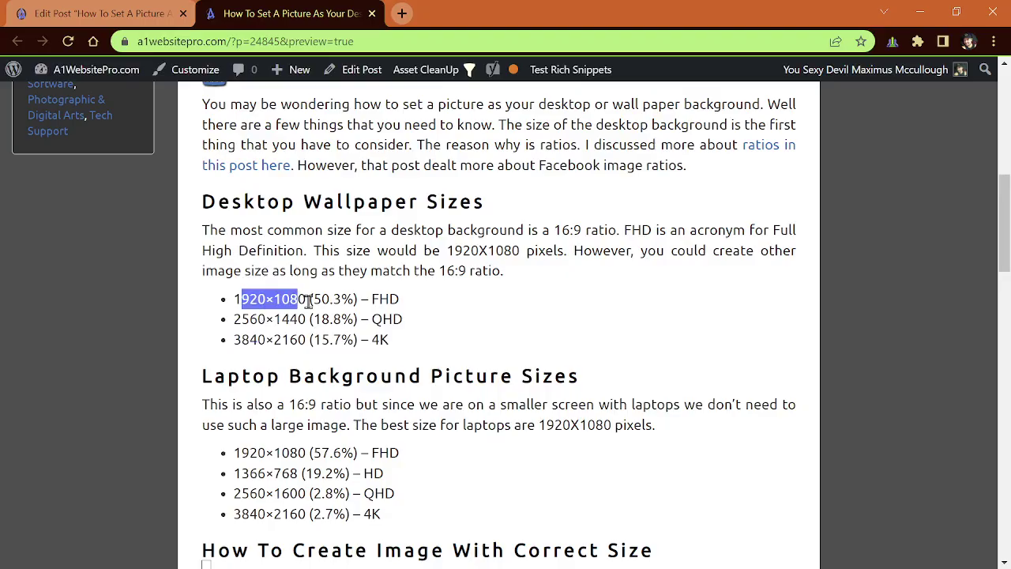
left_click(921, 17)
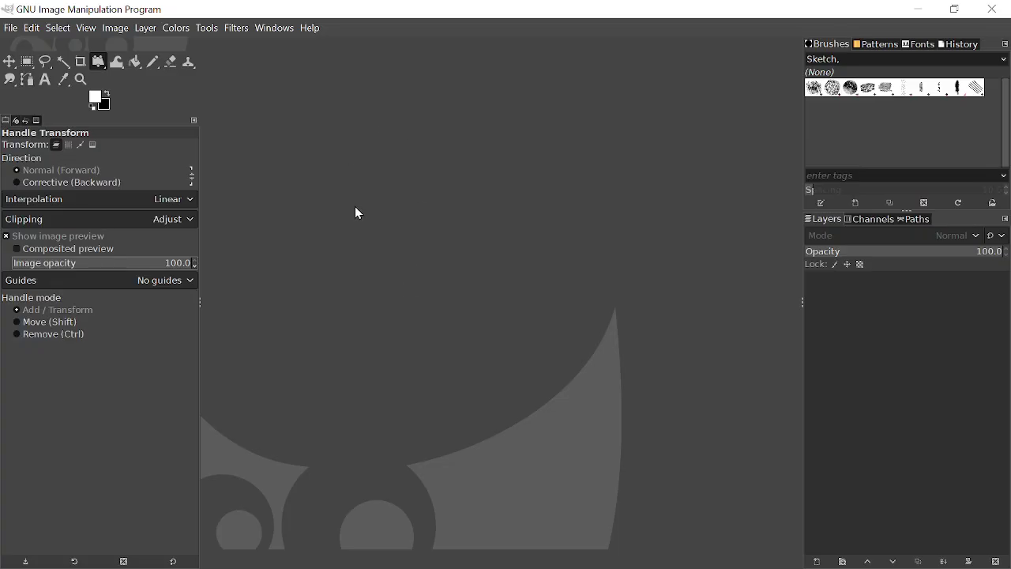
Create a new 1920×1080 px image with a black background from File > New
left_click(11, 32)
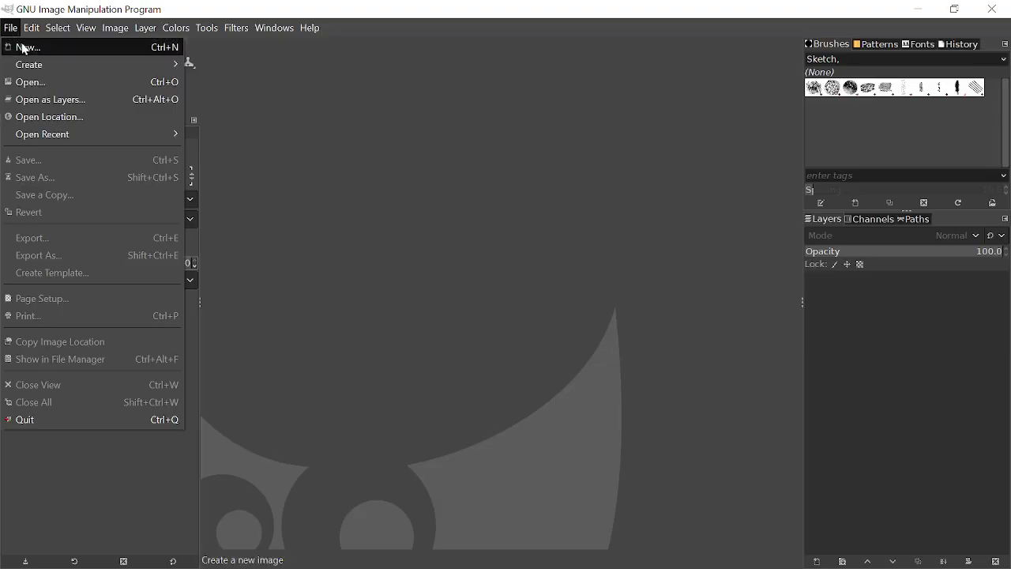
left_click(27, 51)
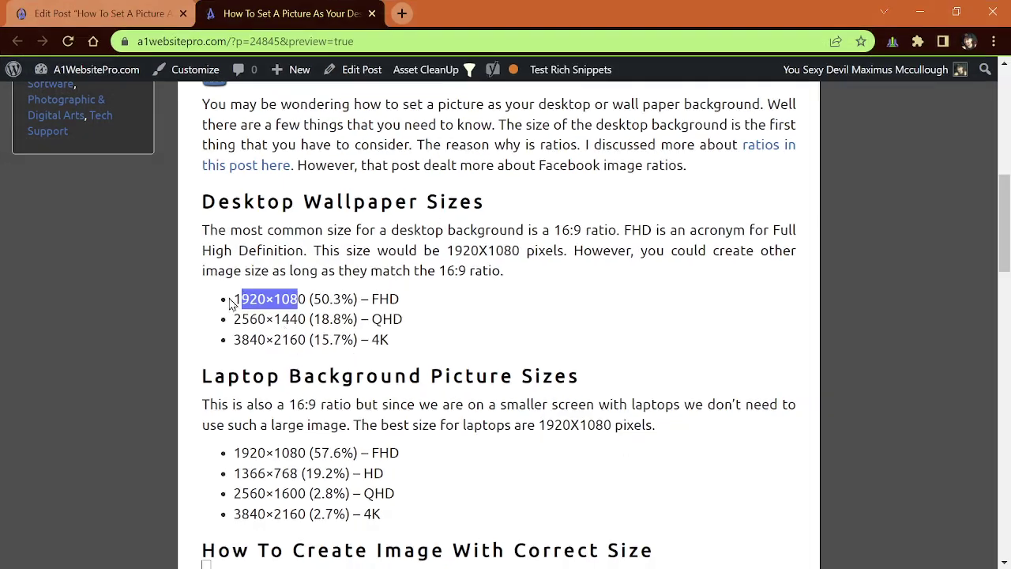
left_click(921, 14)
left_click_drag(95, 72, 54, 87)
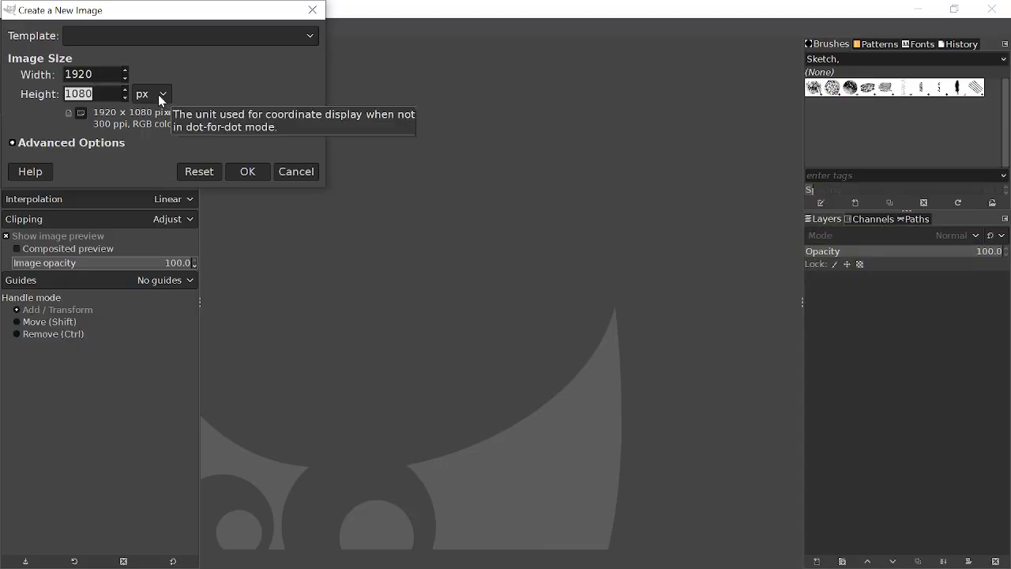
left_click(247, 171)
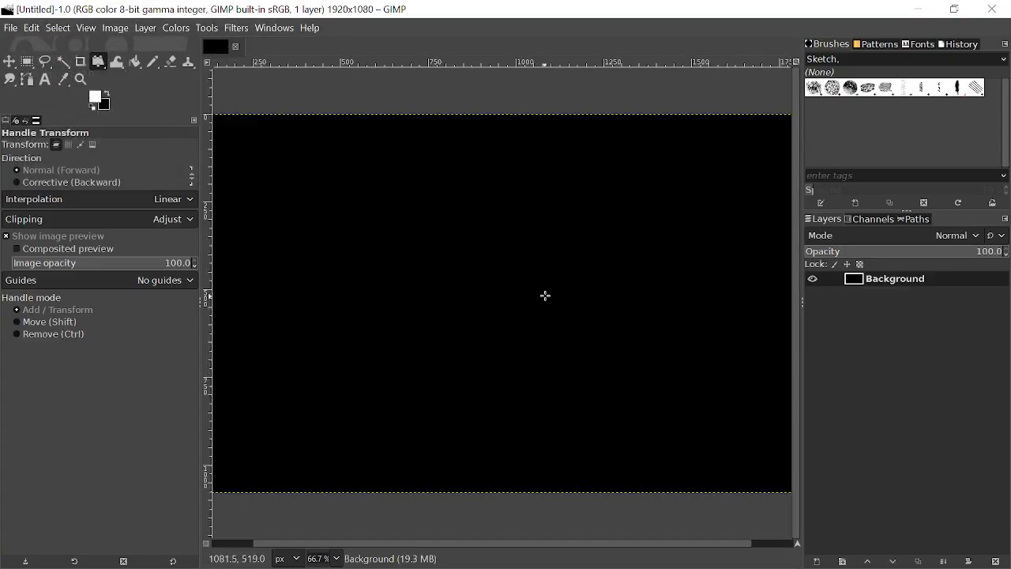
Drag love.jpg from Explorer onto the black canvas and accept the colour-profile prompt to import it as a layer
key("minus")
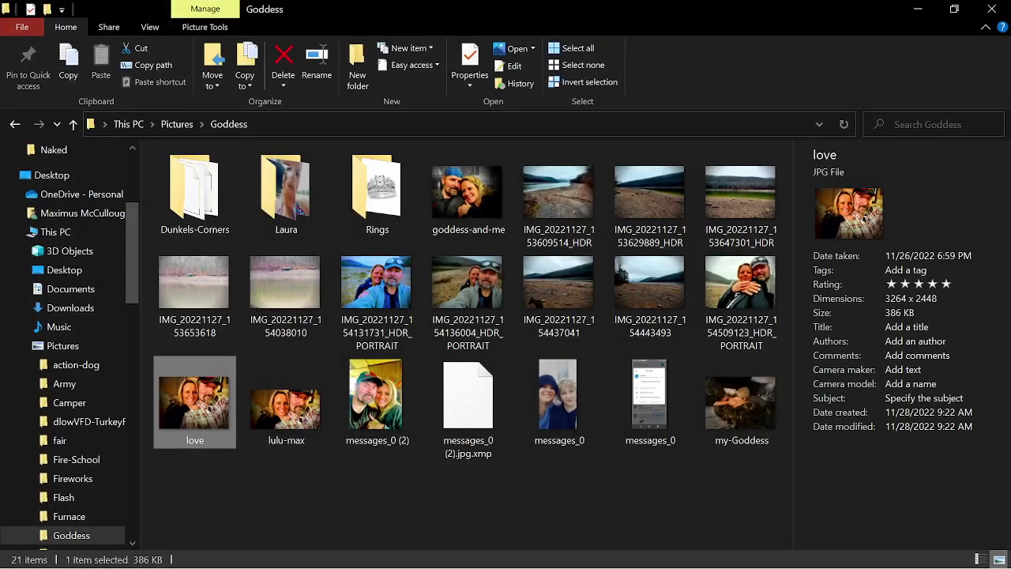
left_click(954, 9)
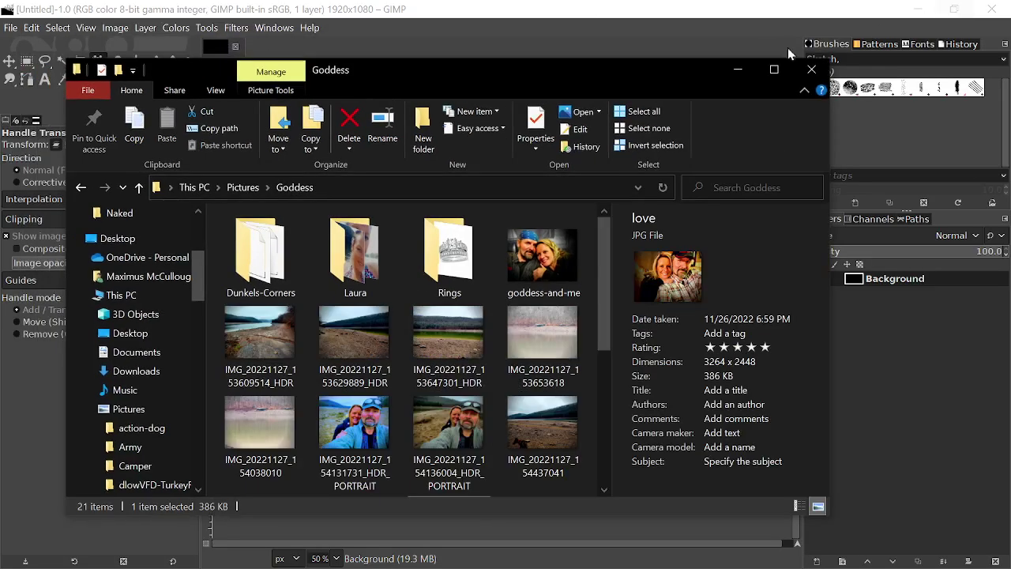
left_click_drag(548, 47, 812, 56)
scroll(707, 324, "down", 3)
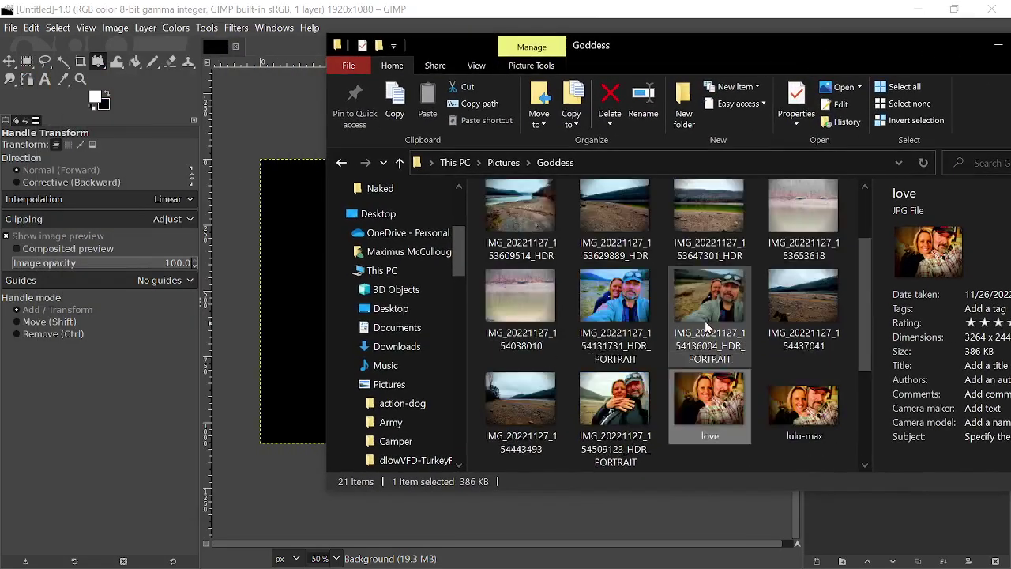
scroll(713, 313, "up", 1)
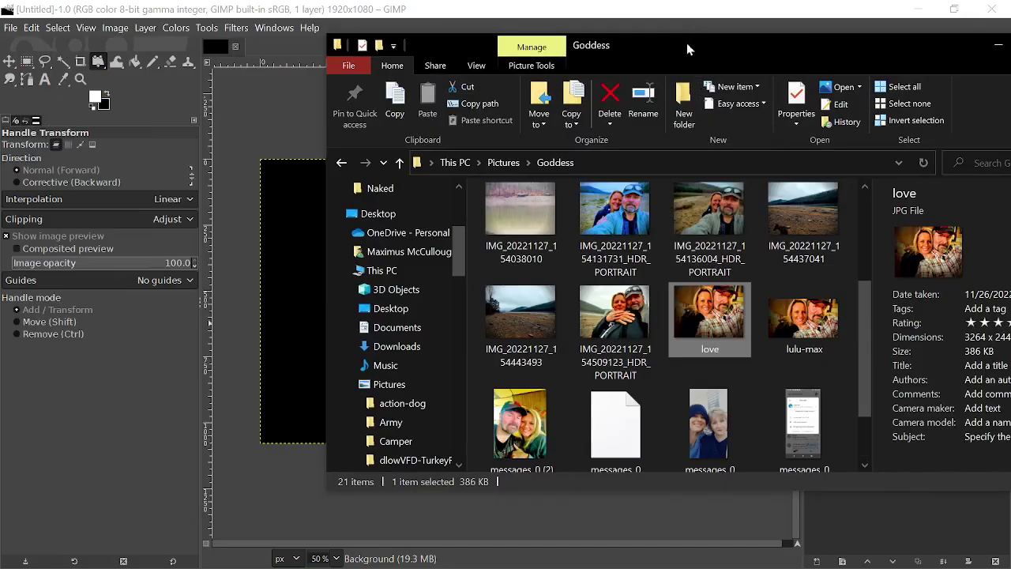
left_click_drag(690, 48, 853, 49)
left_click_drag(865, 319, 376, 288)
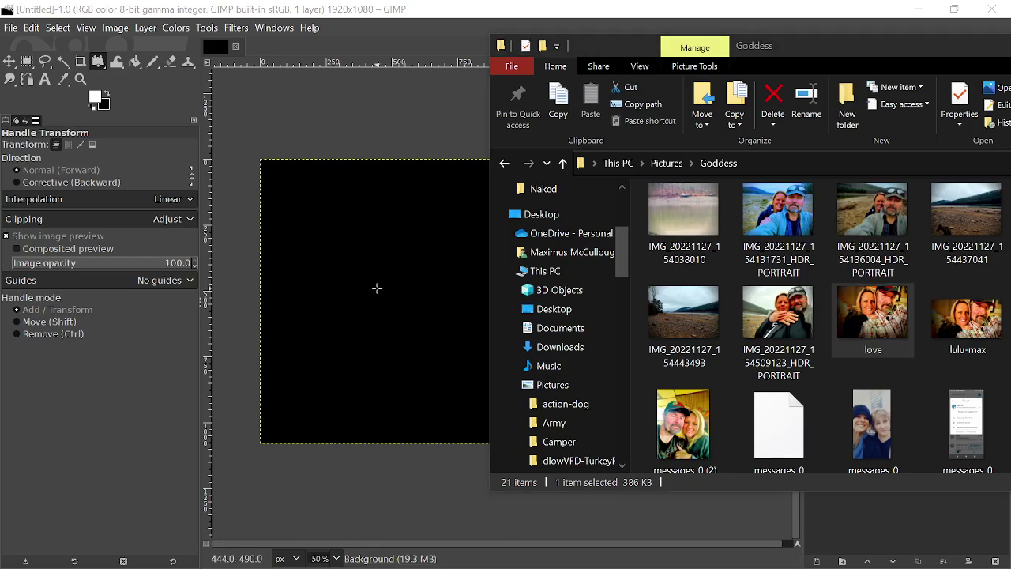
left_click_drag(540, 101, 379, 88)
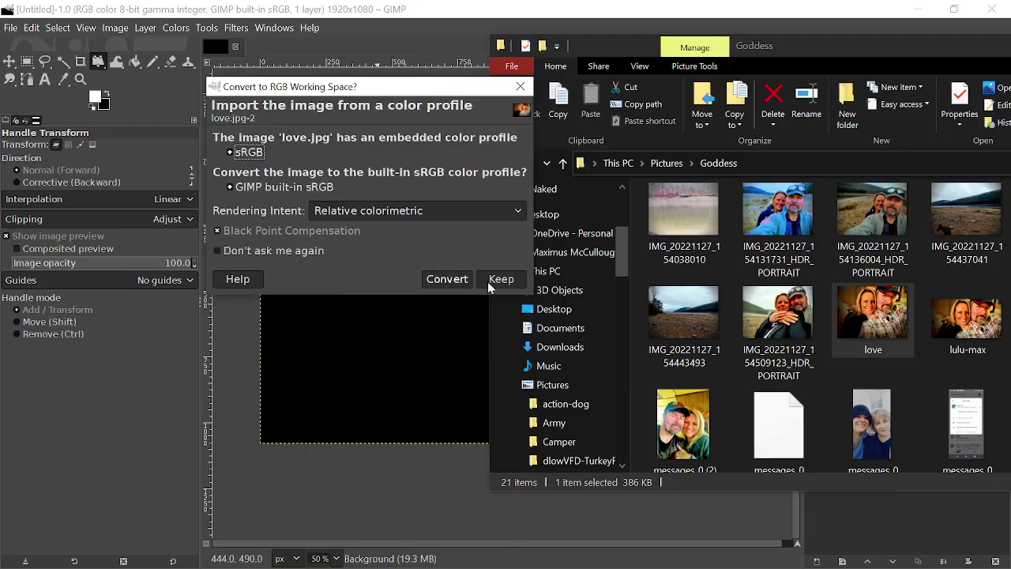
left_click(447, 279)
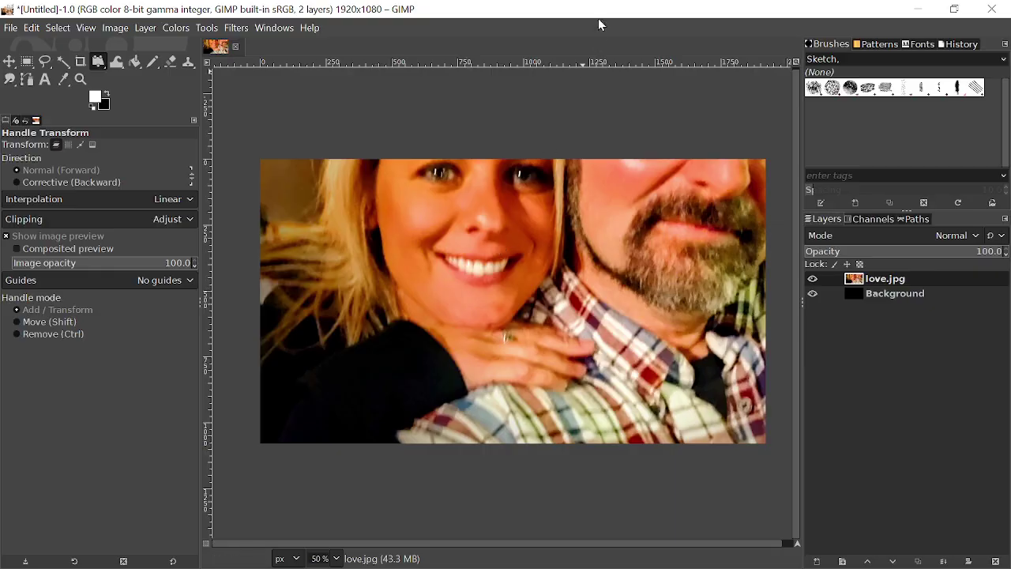
mouse_move(600, 9)
left_mouse_down()
mouse_move(600, 359)
mouse_move(605, 117)
mouse_move(598, 147)
mouse_move(582, 8)
left_mouse_up()
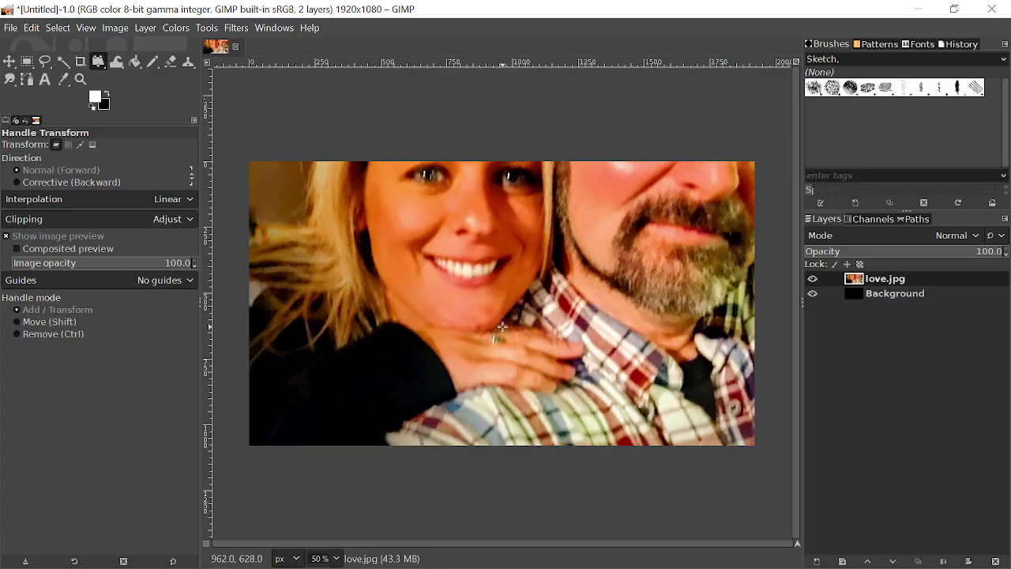
key("shift")
Scale the love.jpg layer down to 1714×1170 and move it right to centre it
key("shift+s")
left_click(502, 326)
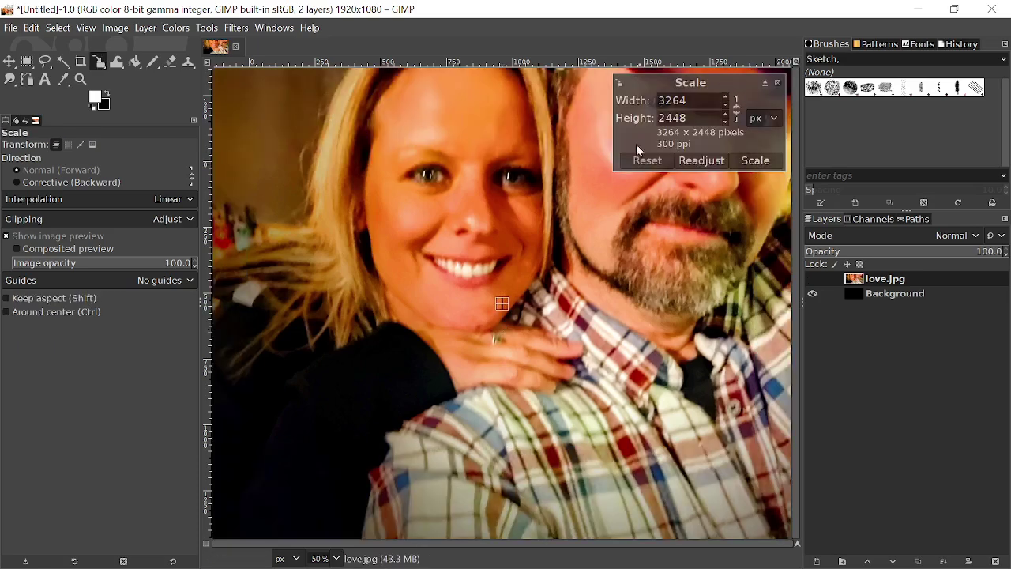
left_click_drag(234, 84, 404, 263)
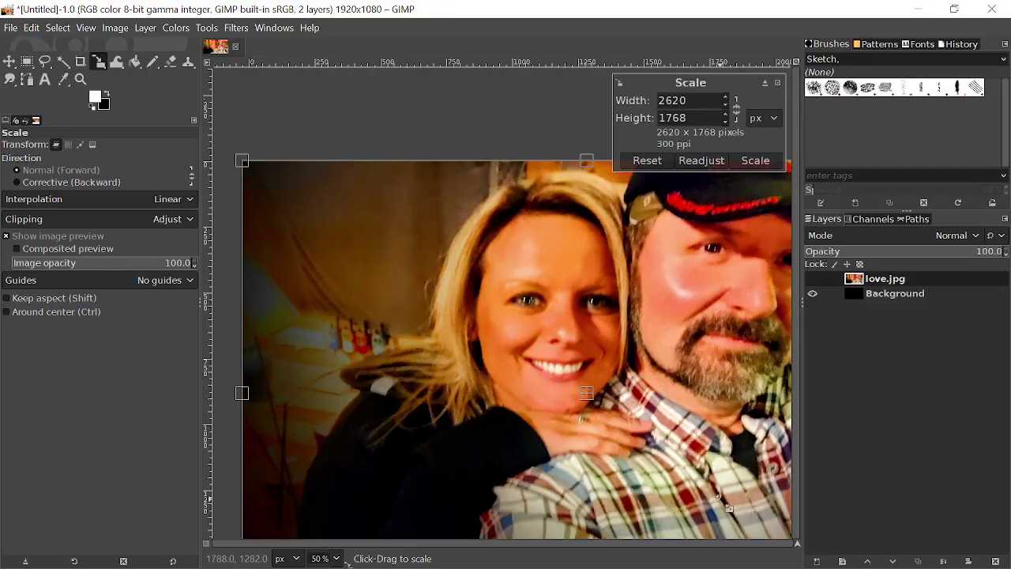
left_click_drag(729, 509, 479, 333)
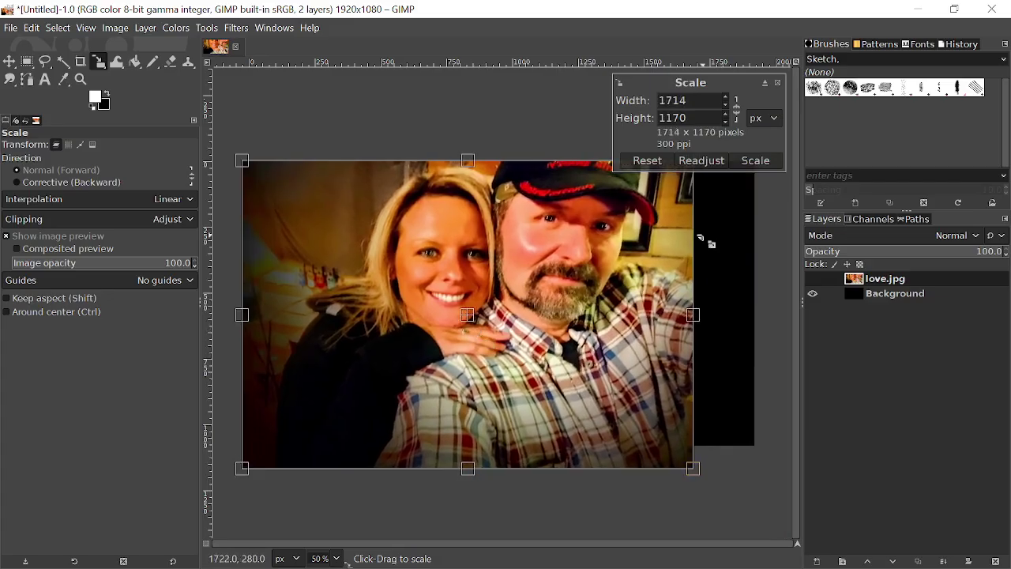
left_click(758, 162)
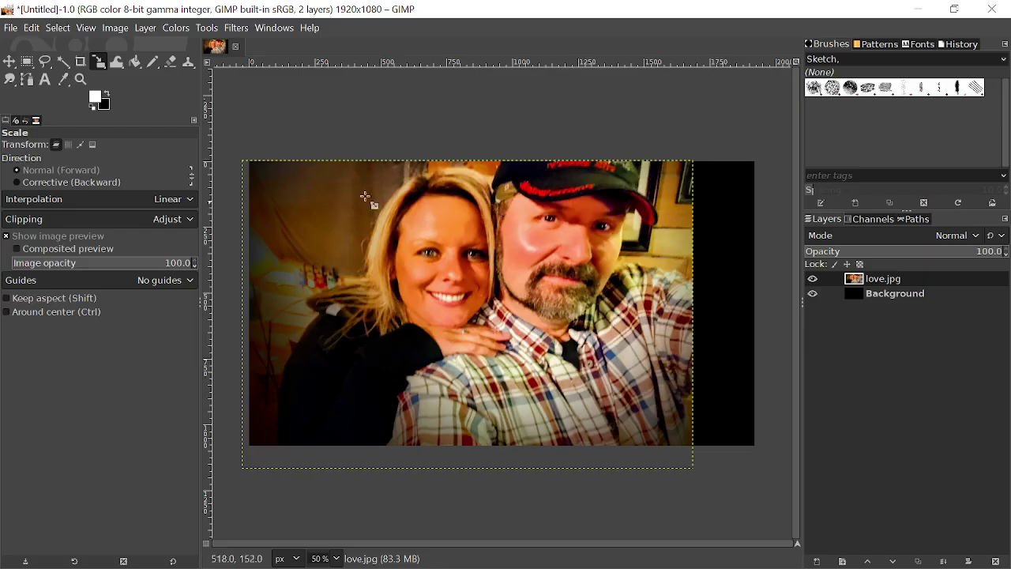
left_click(10, 61)
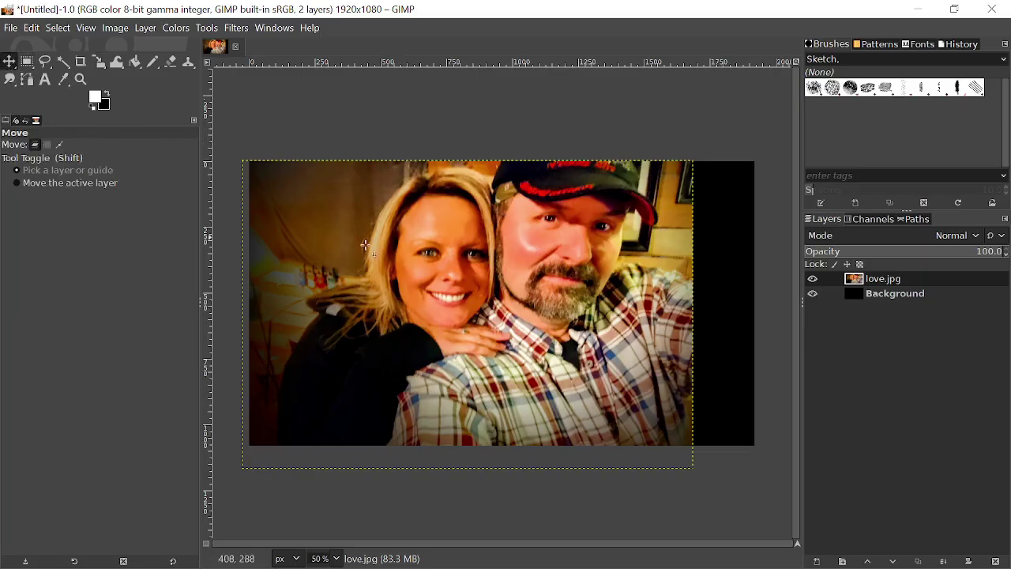
left_click_drag(448, 310, 480, 314)
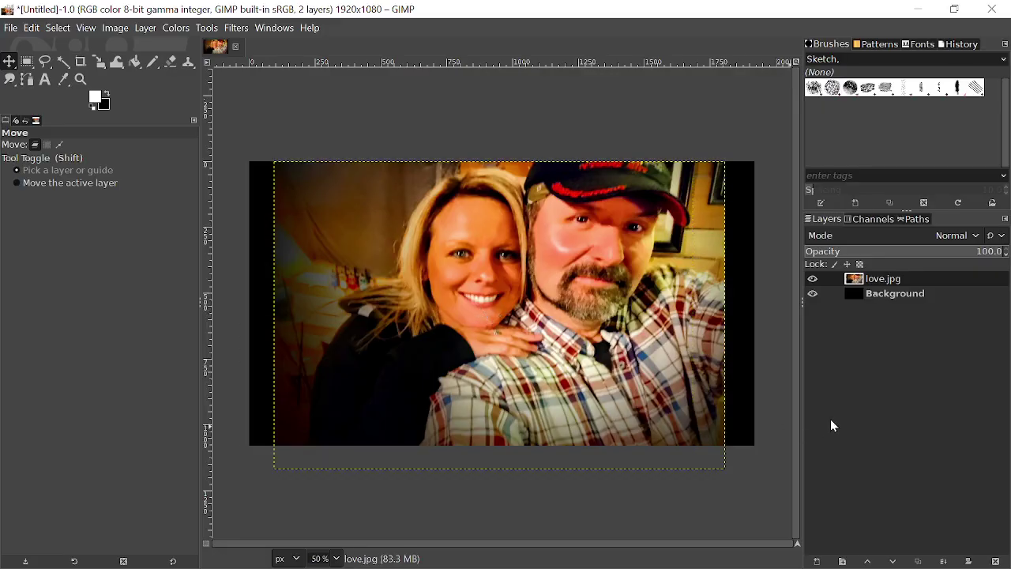
Export the image as LULU-AND-MAXIMUS.png into Pictures > Goddess with default PNG options
left_click(12, 32)
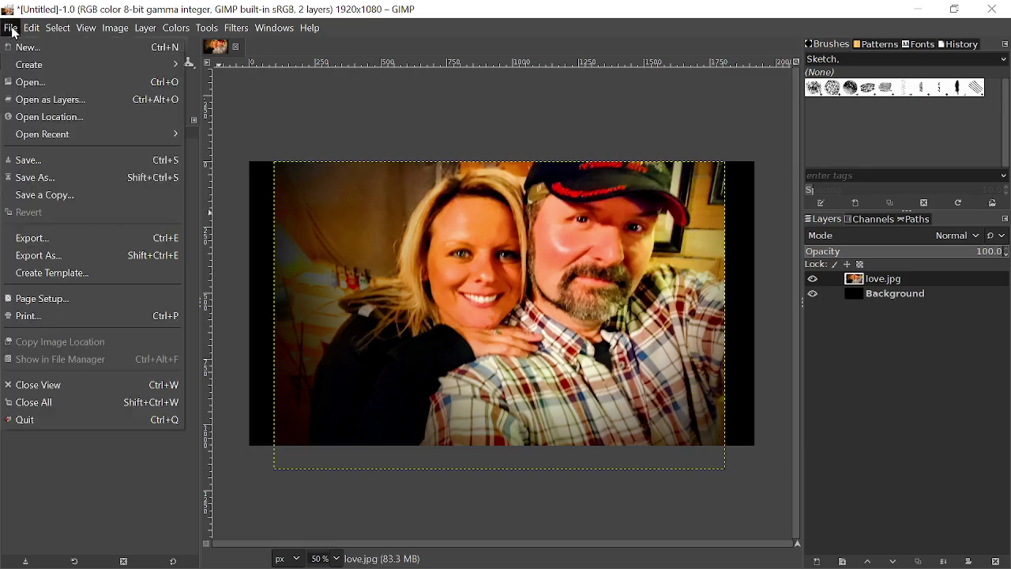
left_click(84, 245)
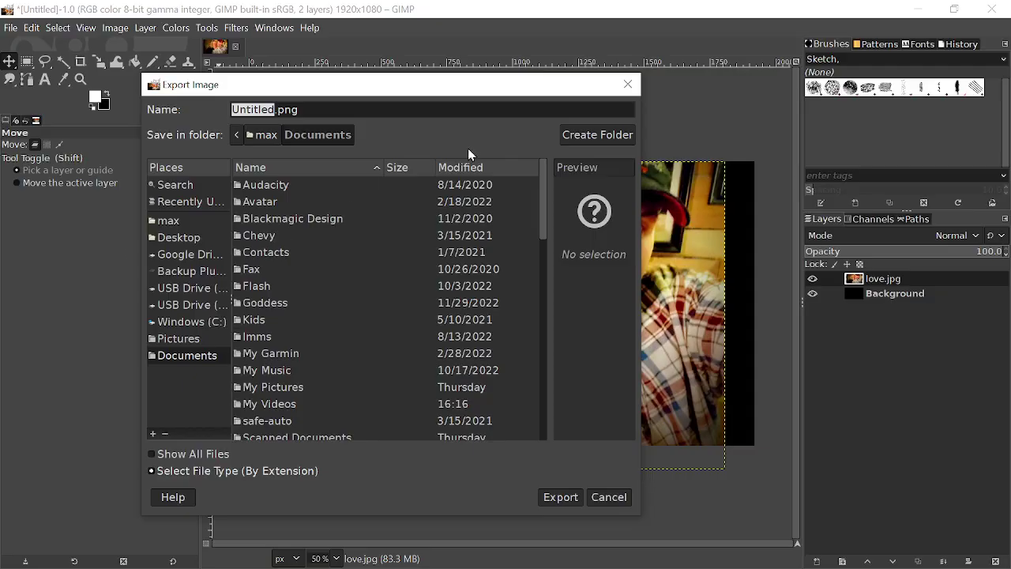
type("LUL")
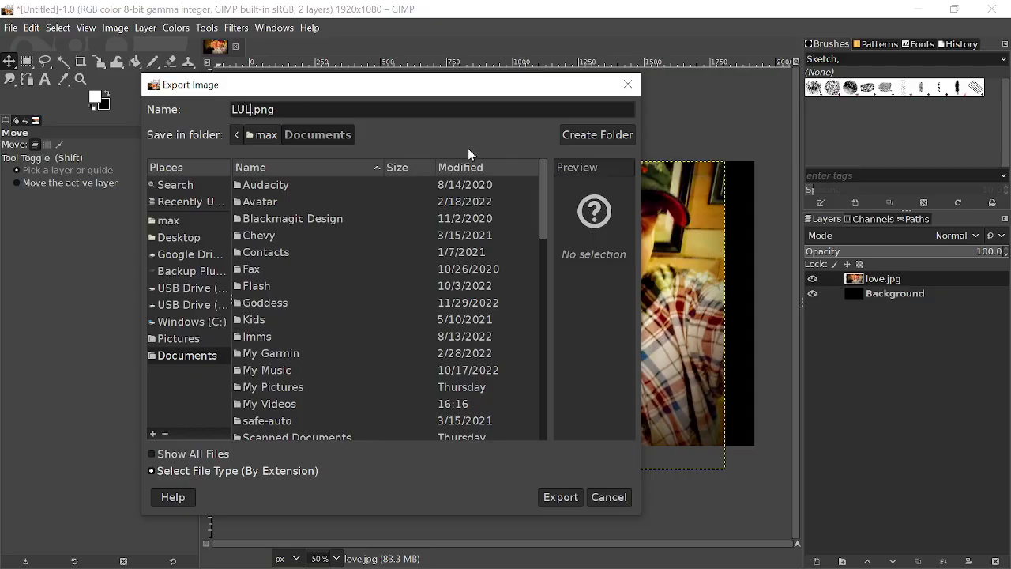
type("-AND-MAXIMUS")
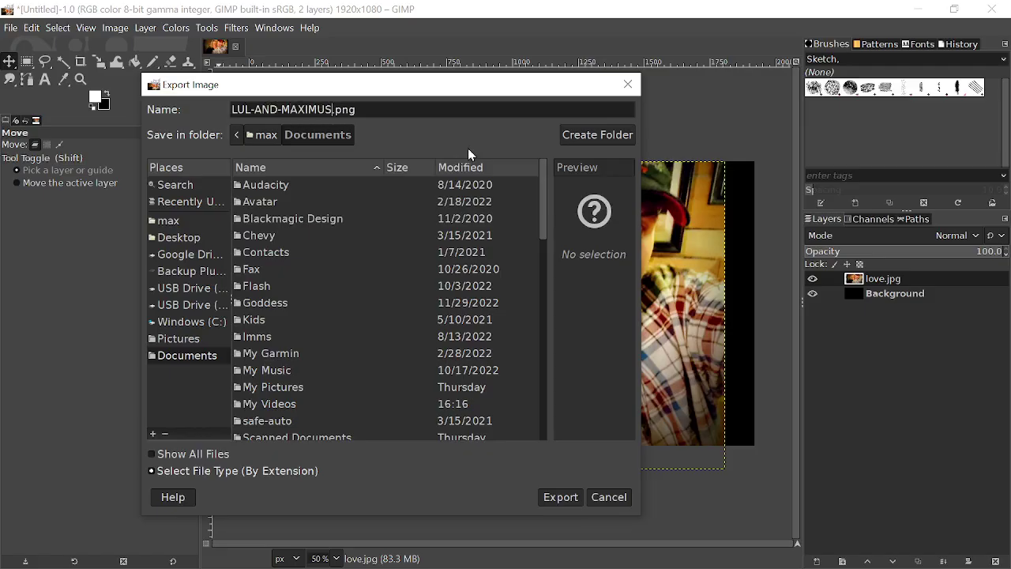
left_click(176, 238)
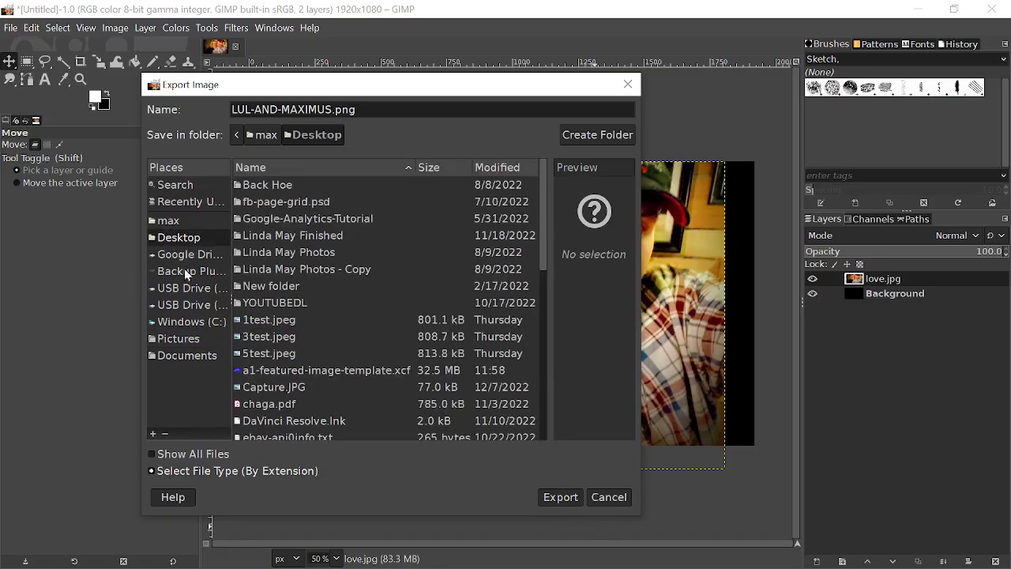
left_click(187, 339)
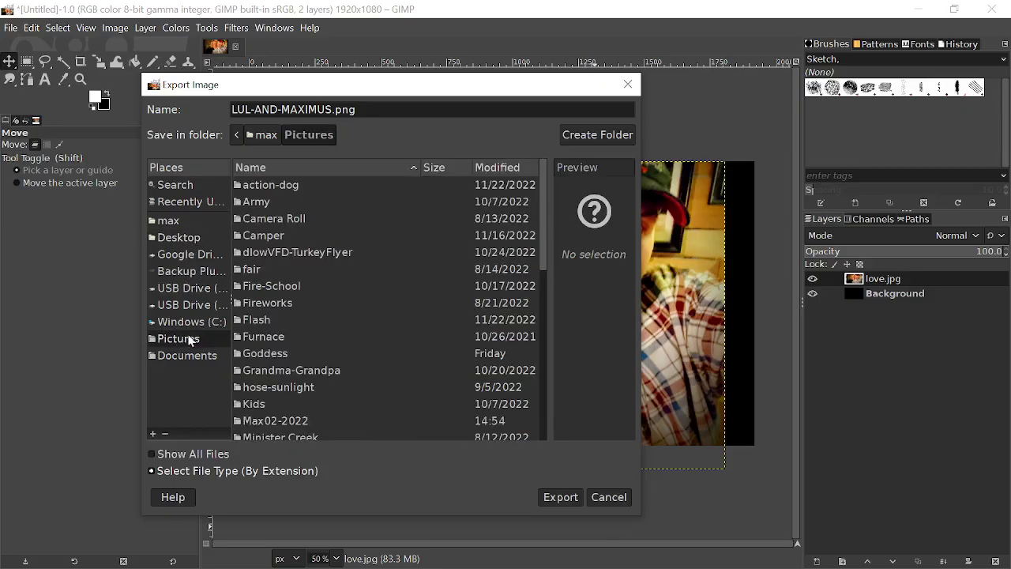
double_click(269, 354)
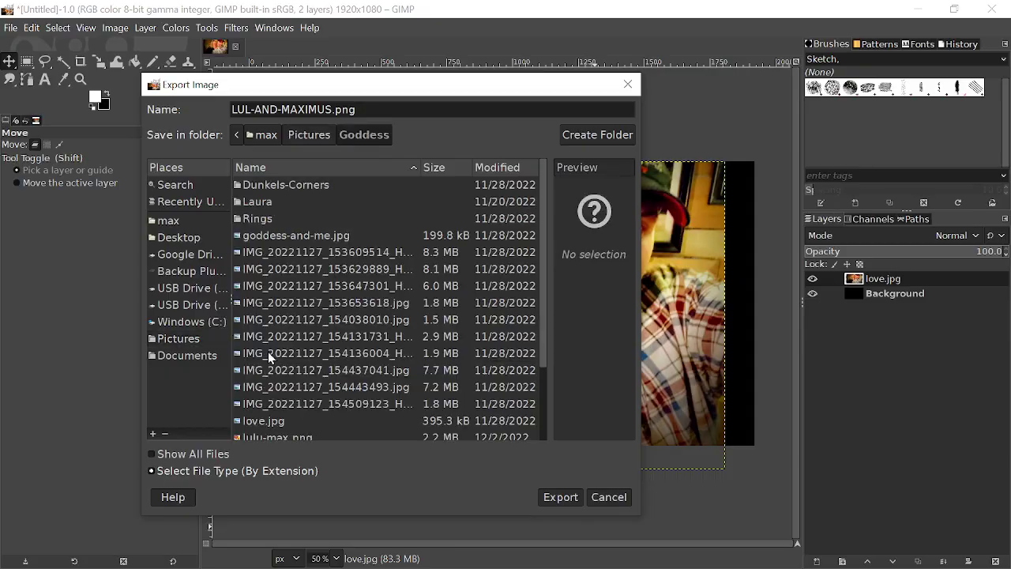
left_click(252, 110)
type("U")
left_click(563, 500)
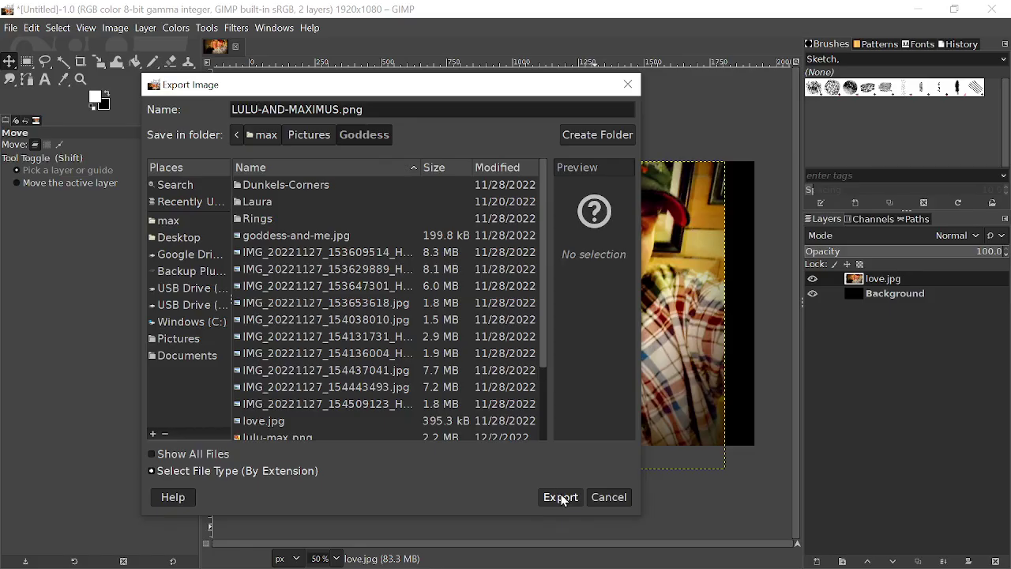
left_click(562, 497)
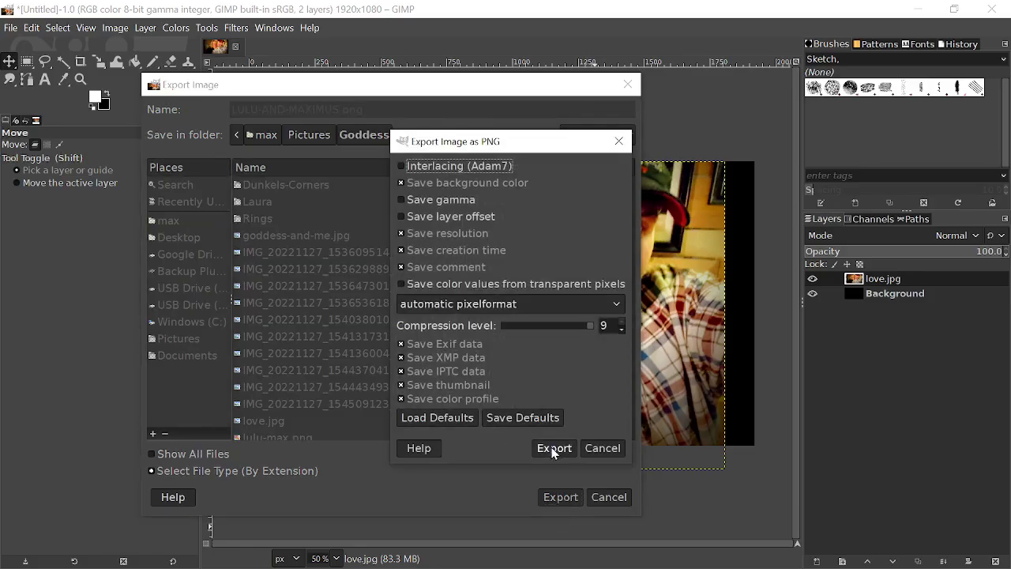
left_click(554, 449)
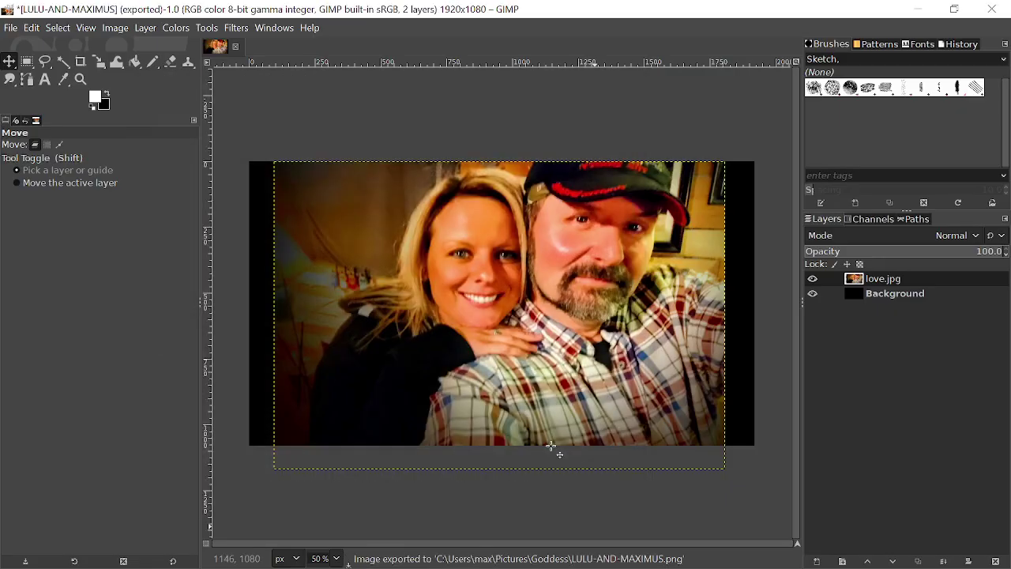
Set the exported 1920×1080 LULU-AND-MAXIMUS PNG as the desktop background from Explorer
left_click(917, 10)
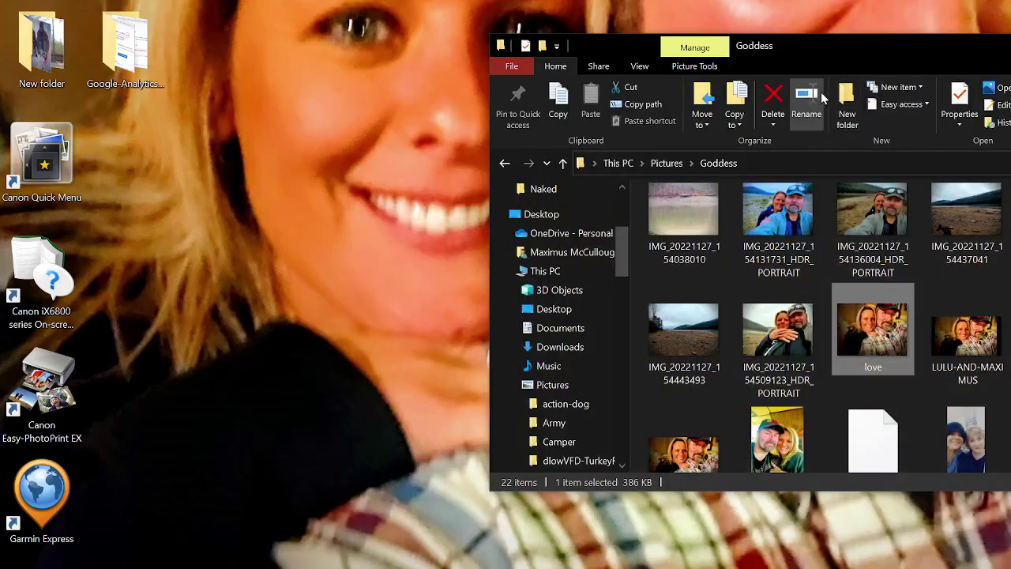
left_click_drag(849, 60, 640, 58)
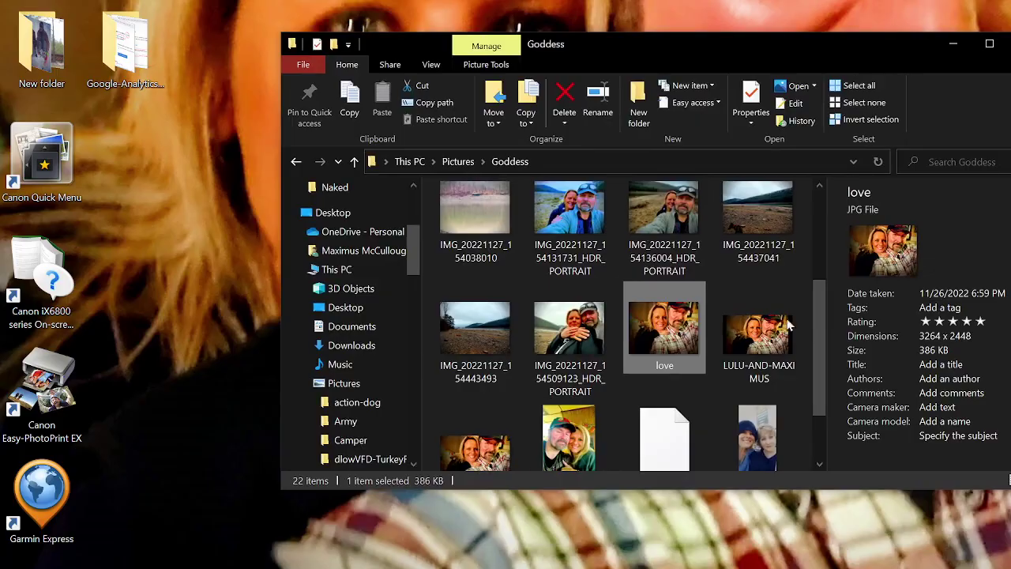
left_click(768, 345)
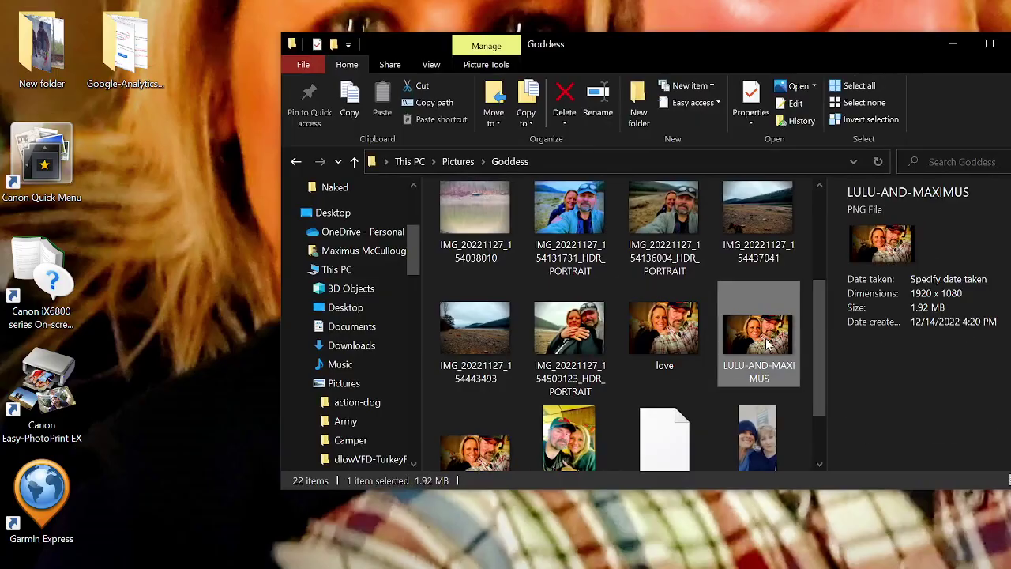
right_click(768, 345)
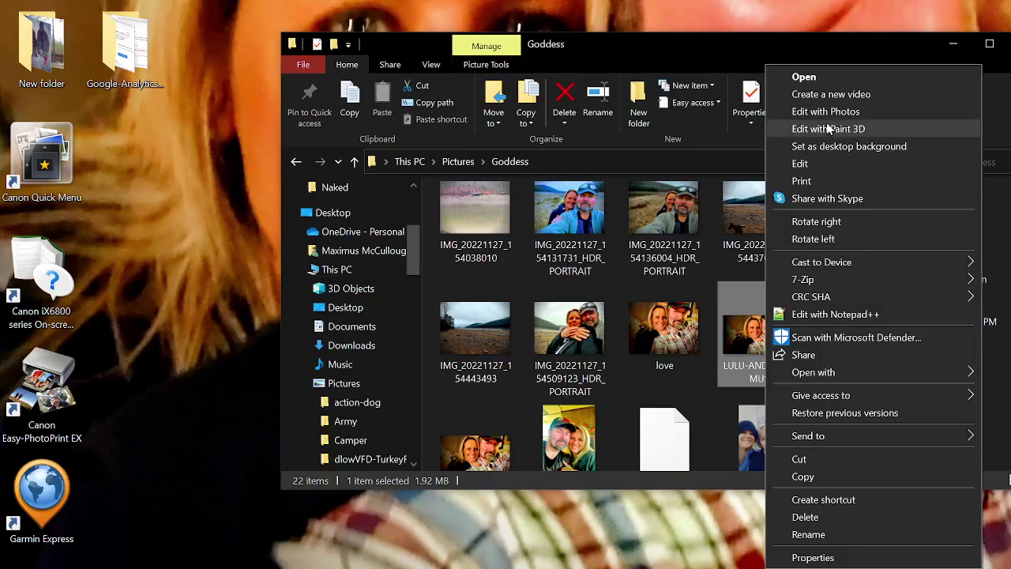
left_click(825, 147)
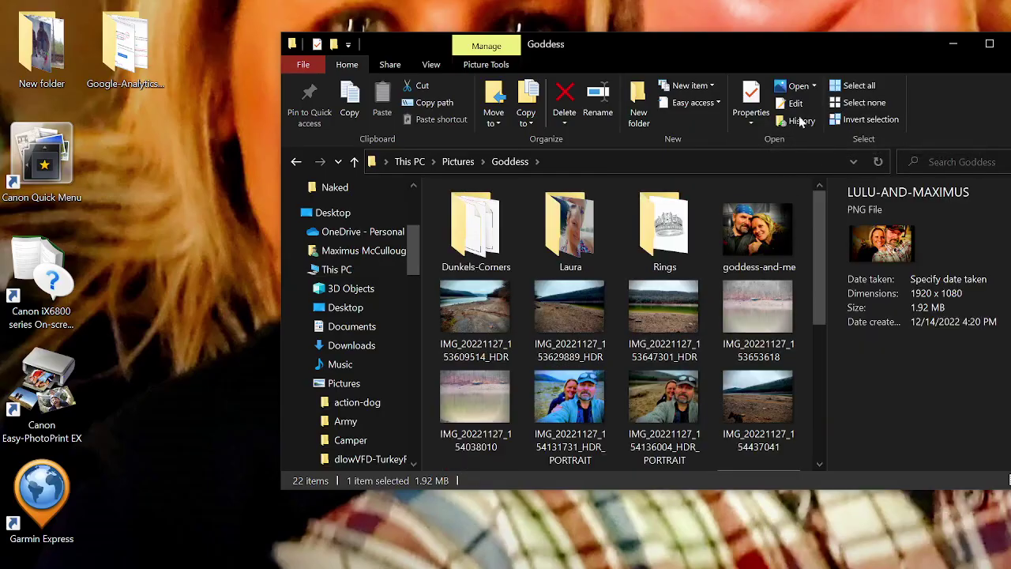